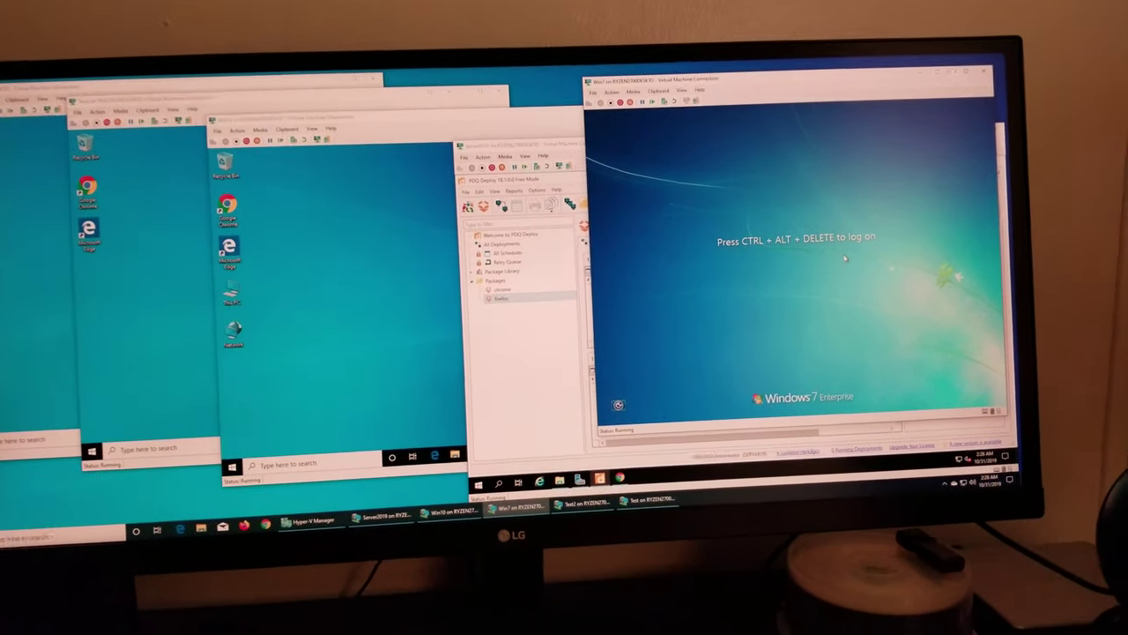
Dismiss the host security screen, then send Ctrl+Alt+Del to the VM via the toolbar and back out.
key(ctrl+alt+Delete)
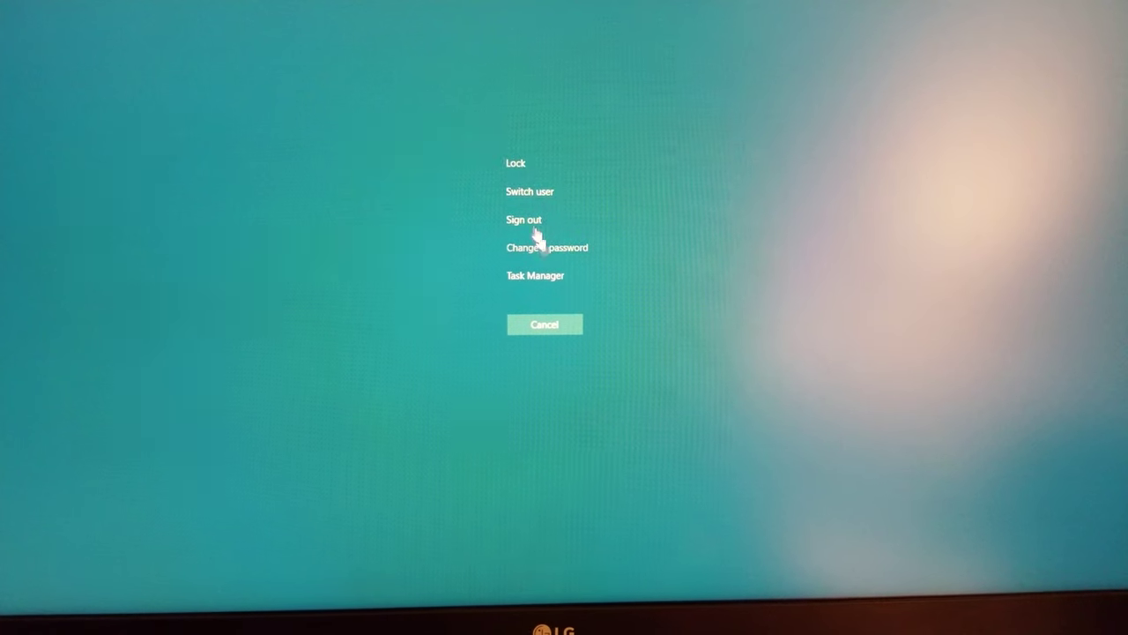
click(561, 332)
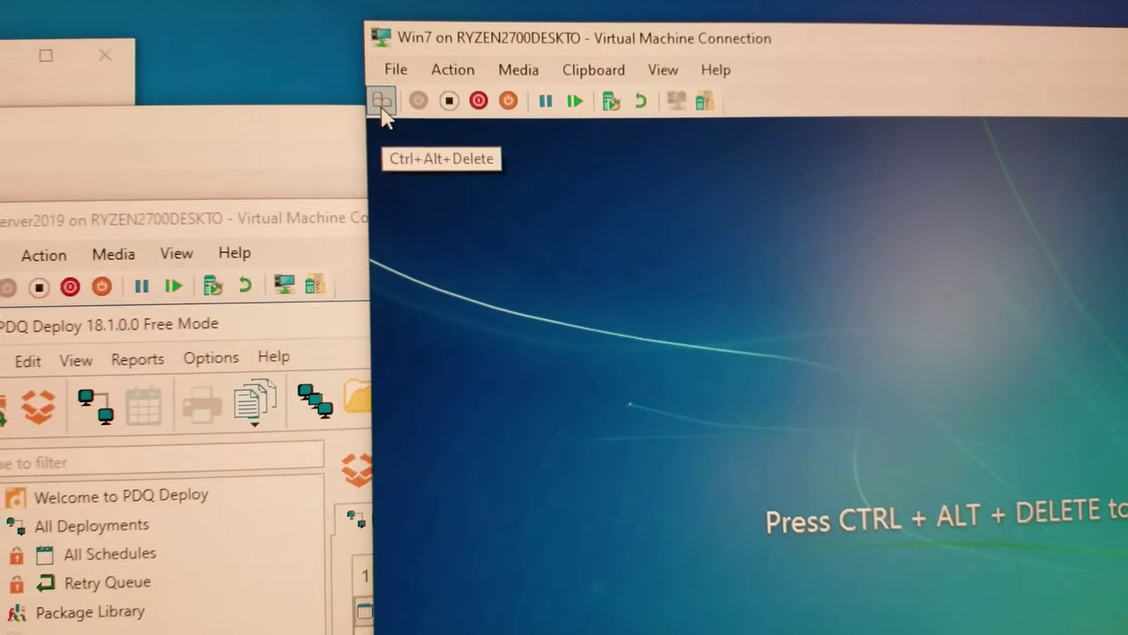
click(361, 90)
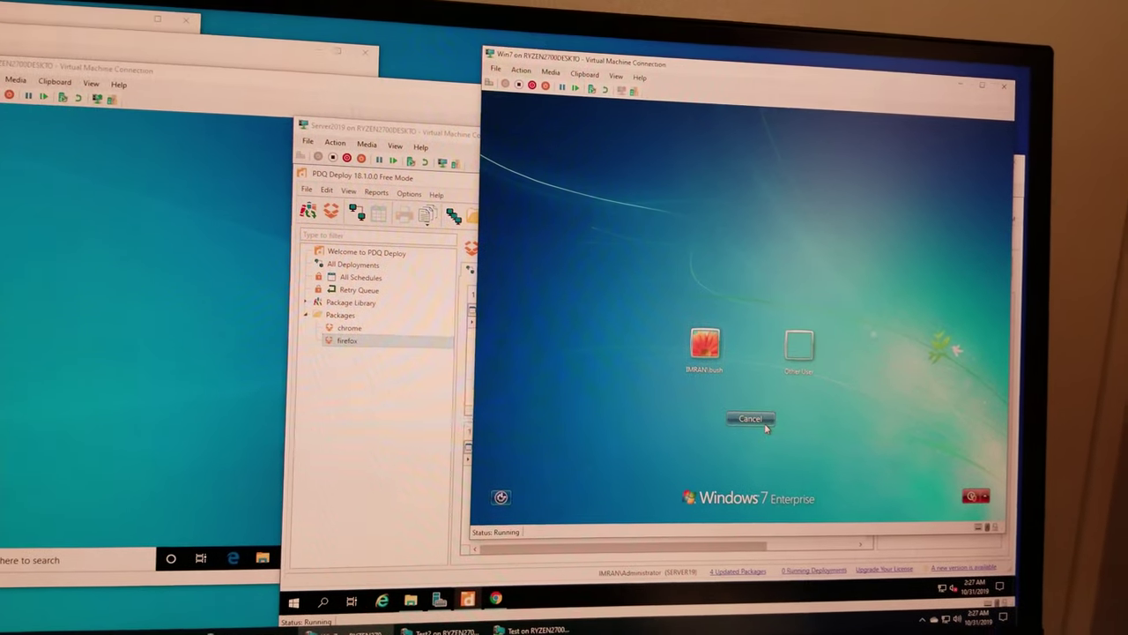
click(716, 389)
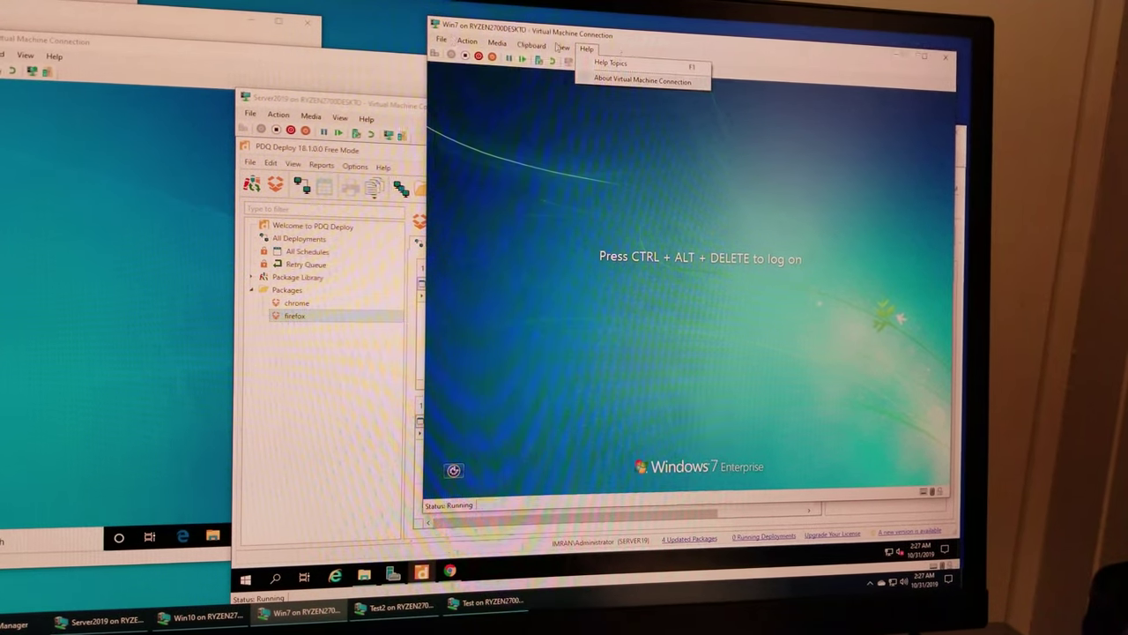
Open and close the VM settings, then bring up the IMRAN\bush password prompt with Ctrl+Alt+End.
click(460, 54)
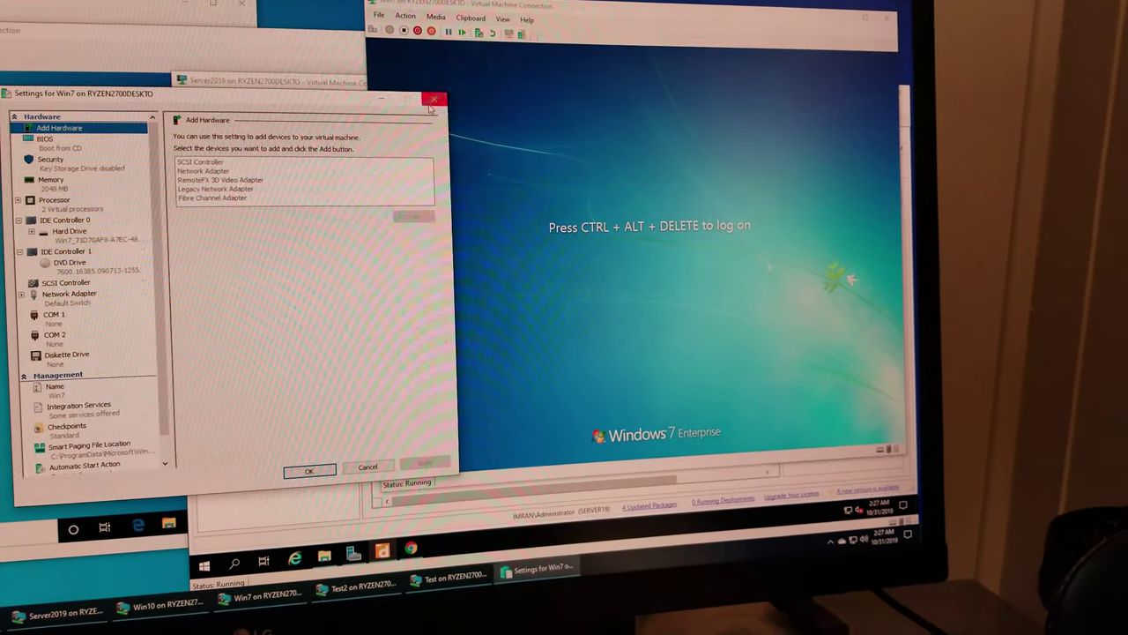
click(448, 104)
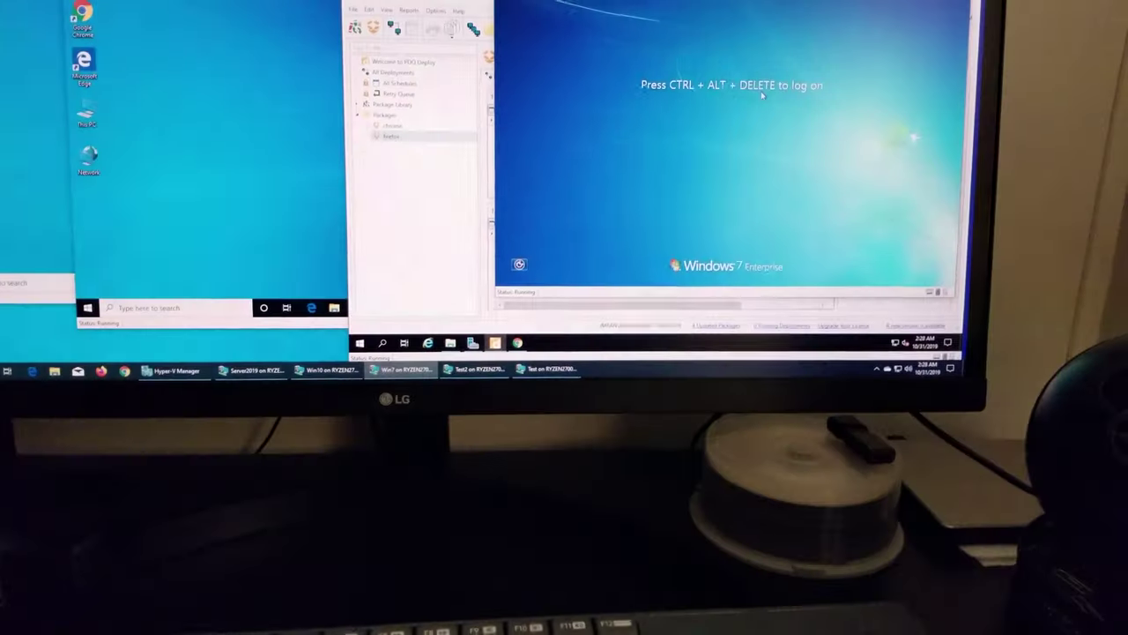
key(ctrl+alt+End)
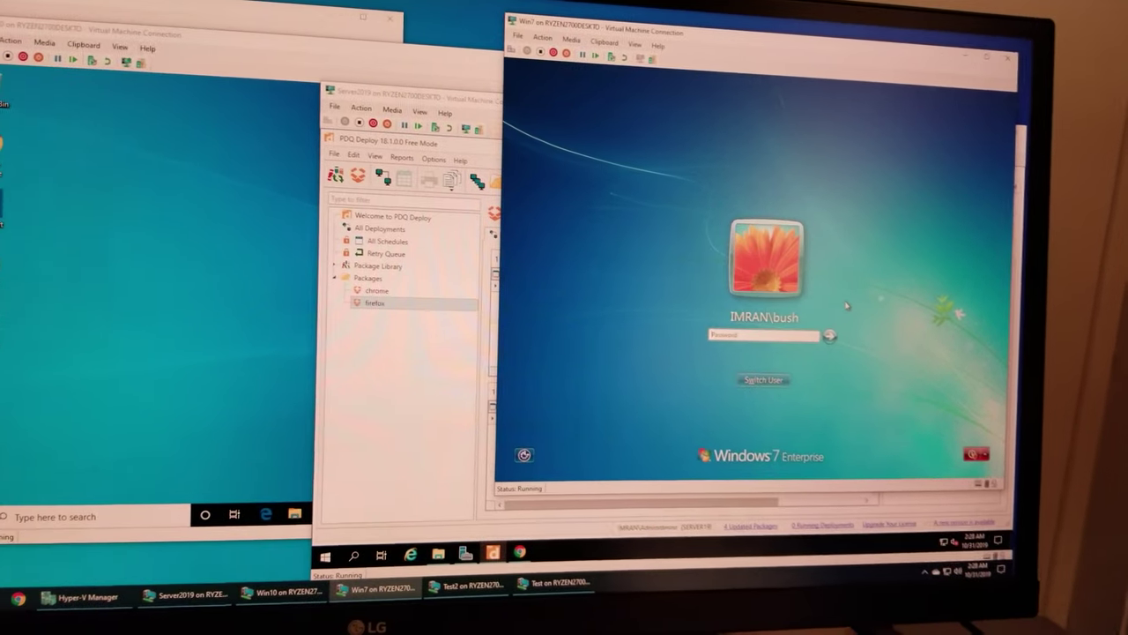
text(*)
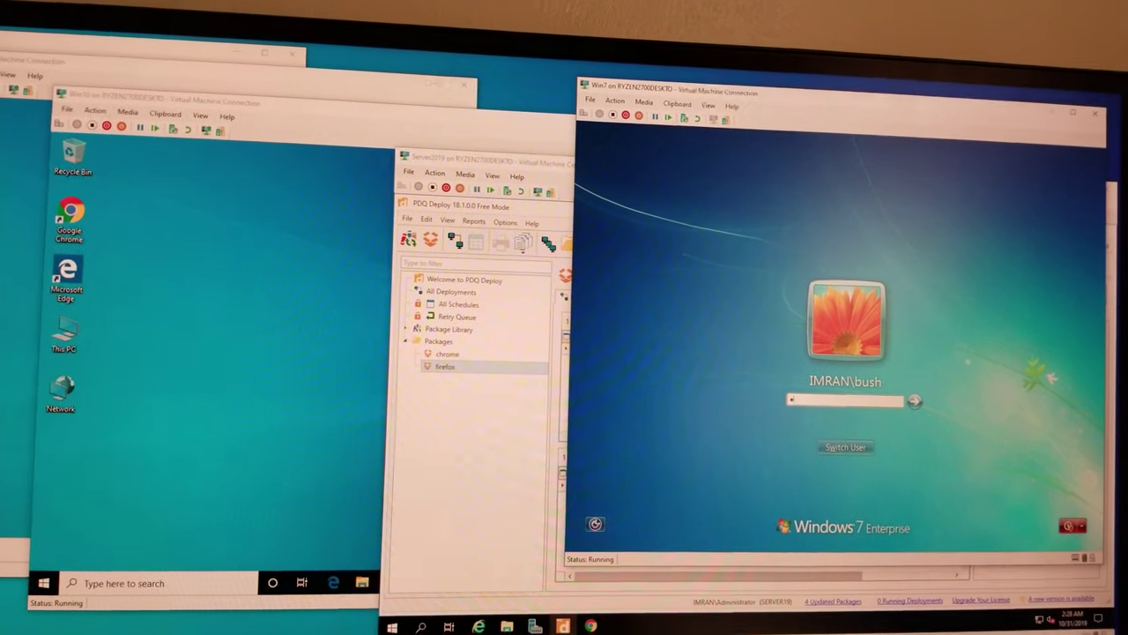
text(**)
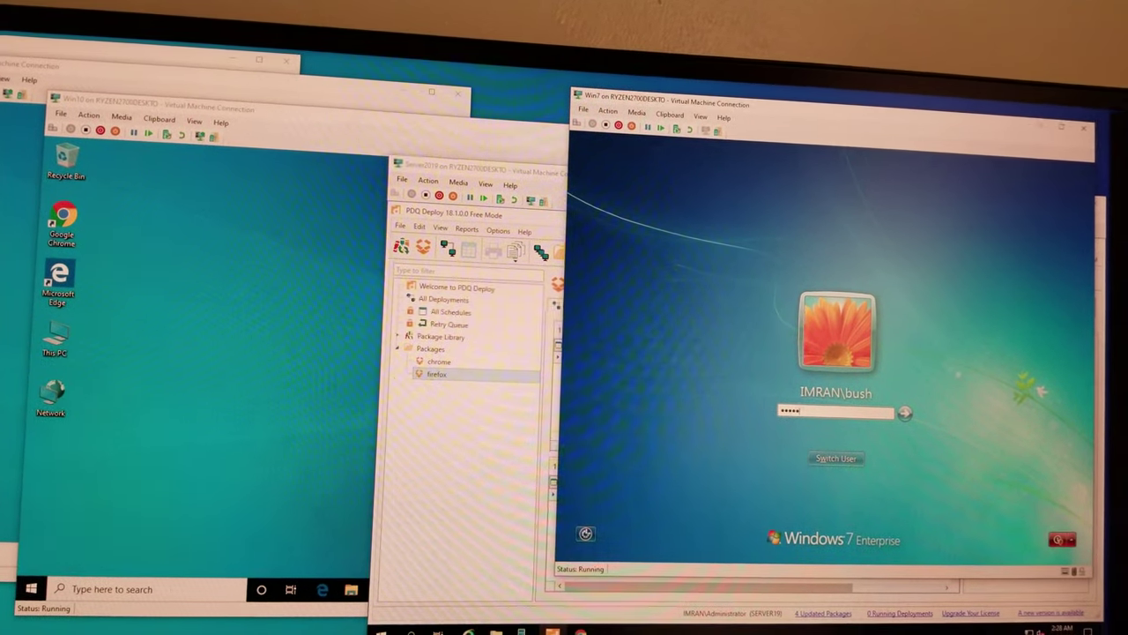